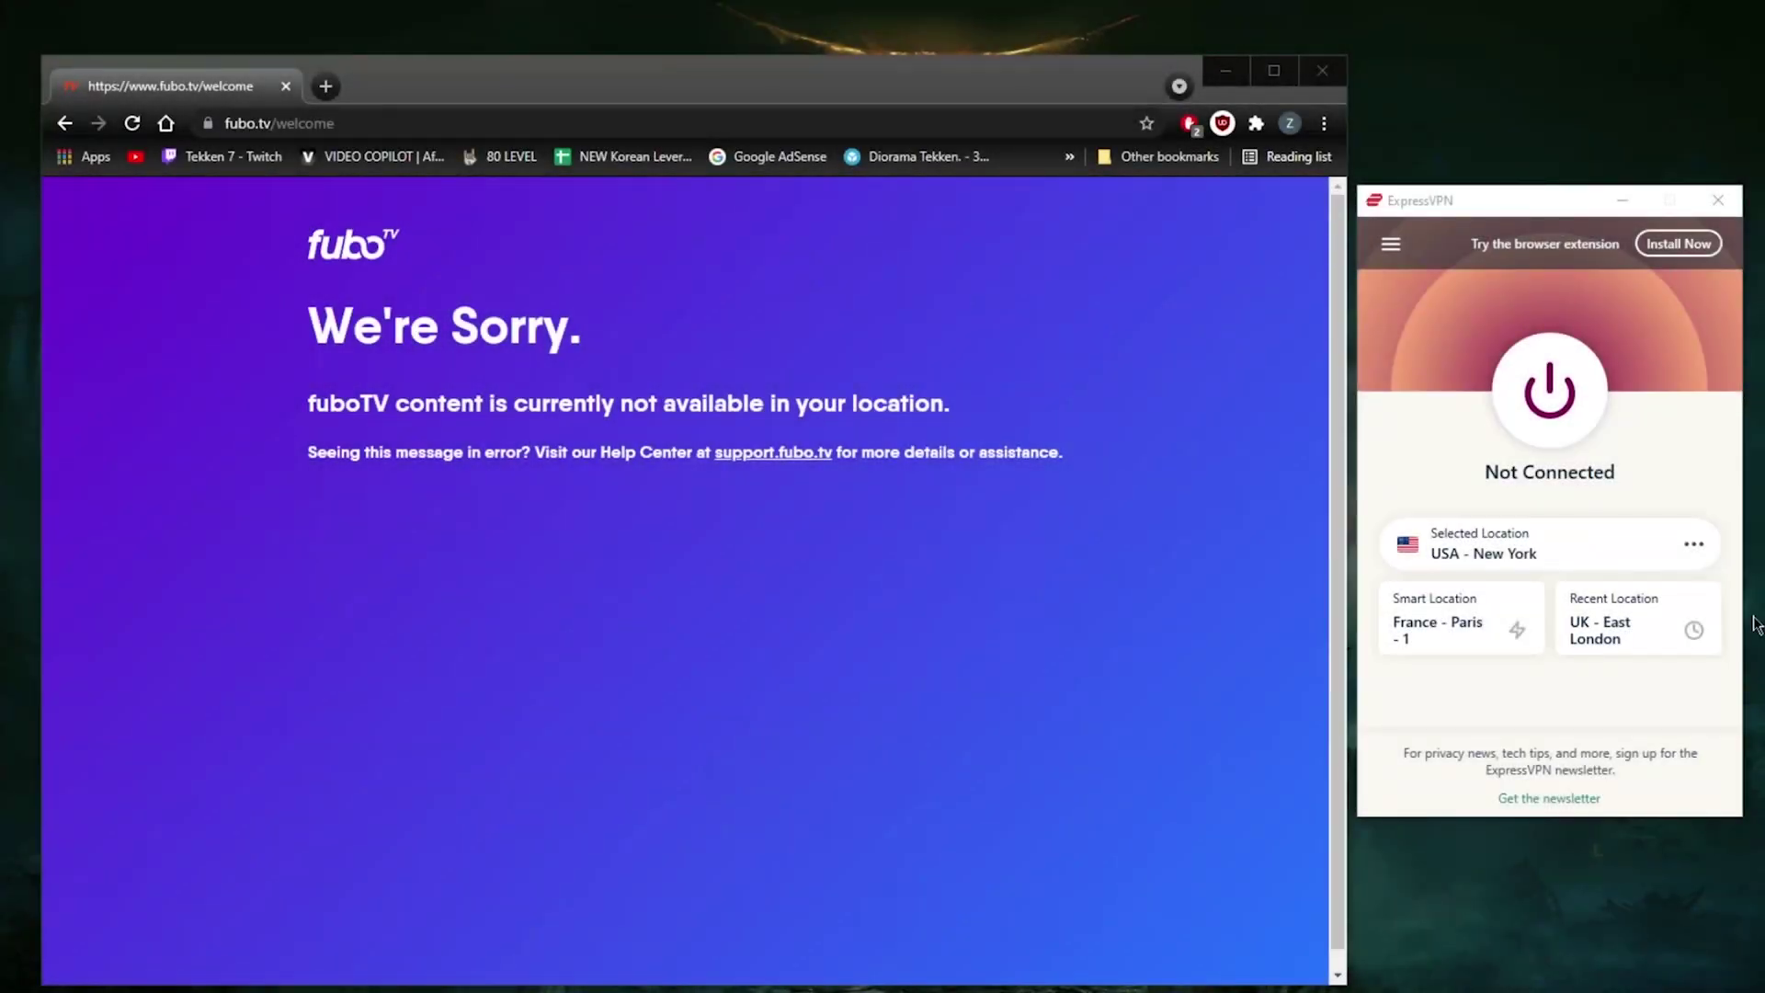
- Switch between the browser and the ExpressVPN window, bringing the VPN app forward
{"action": "left_click", "coordinate": [992, 581]}
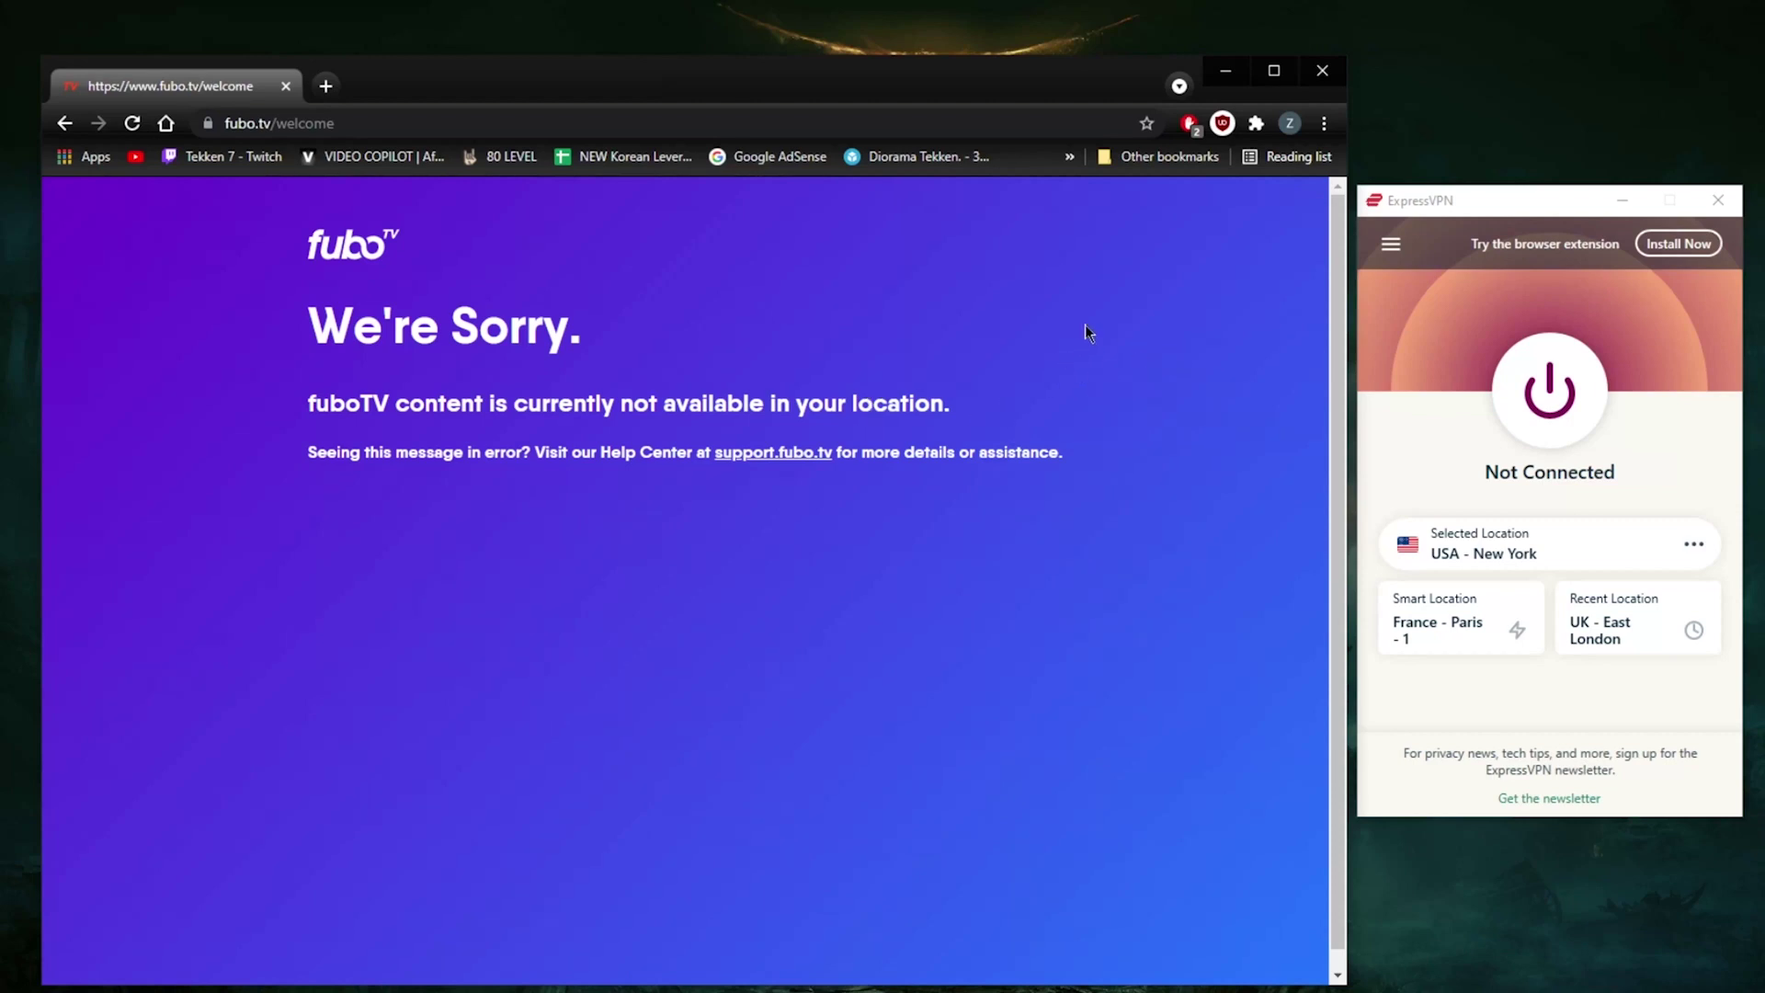
{"action": "left_click", "coordinate": [1384, 221]}
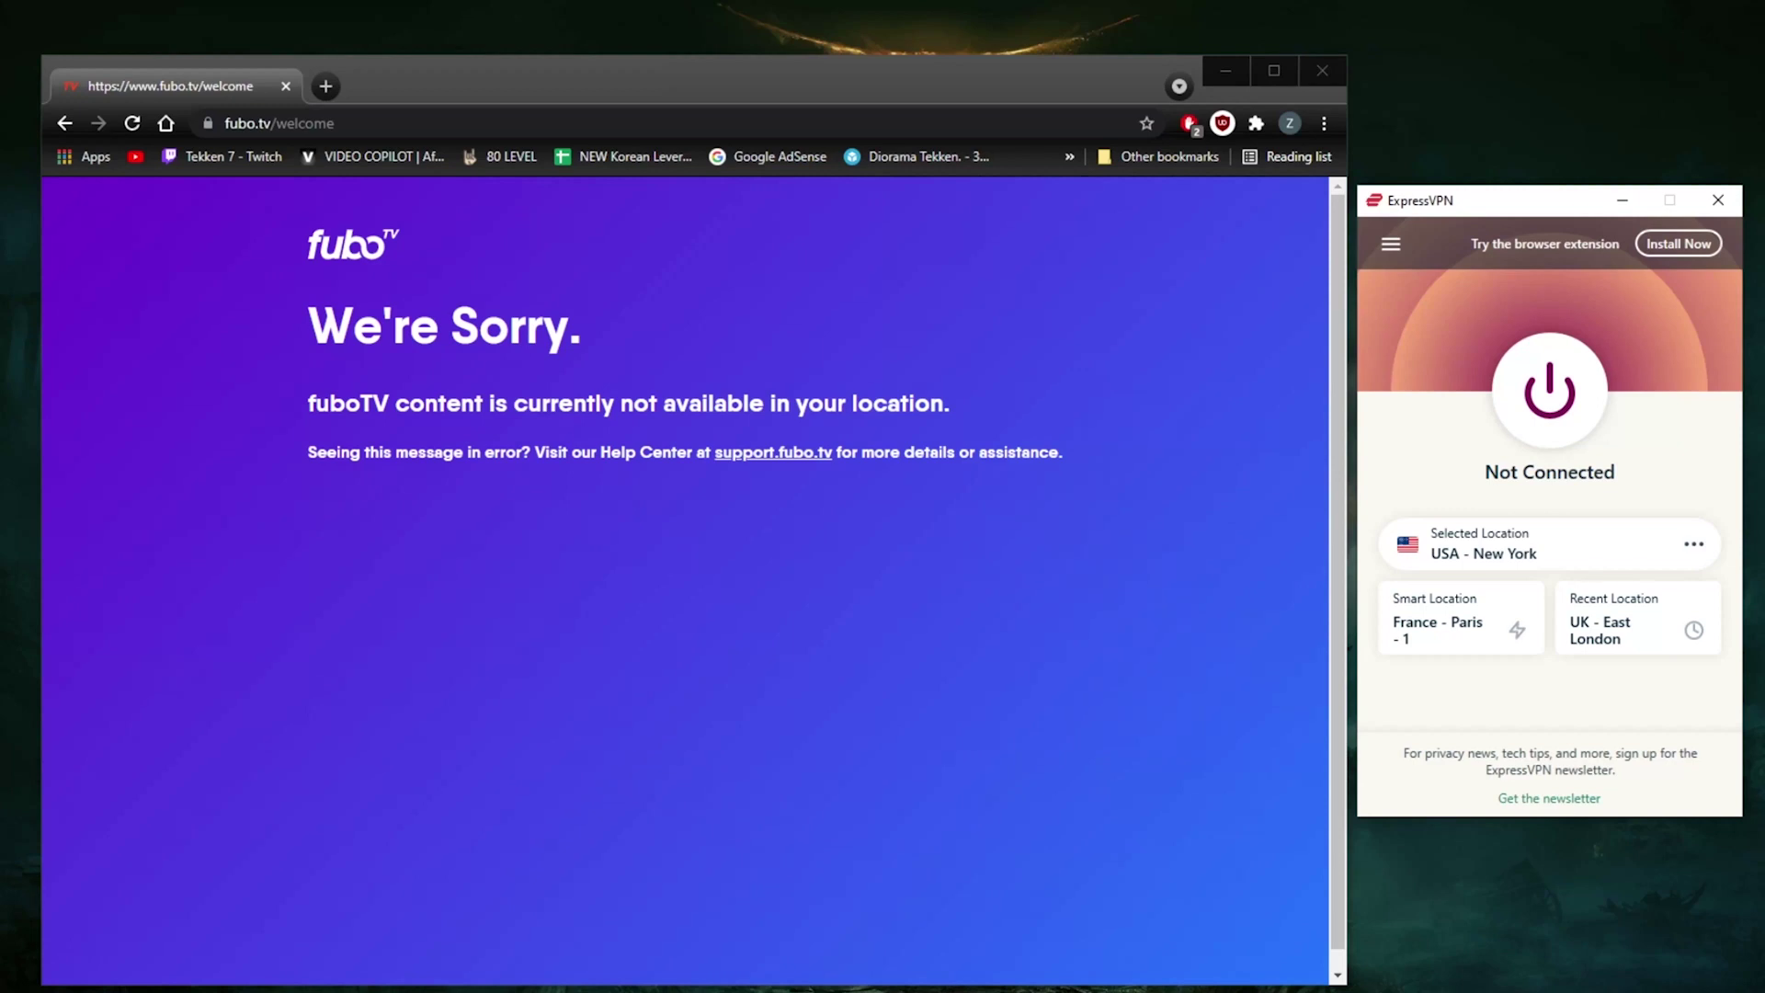
{"action": "key", "text": "alt+Tab"}
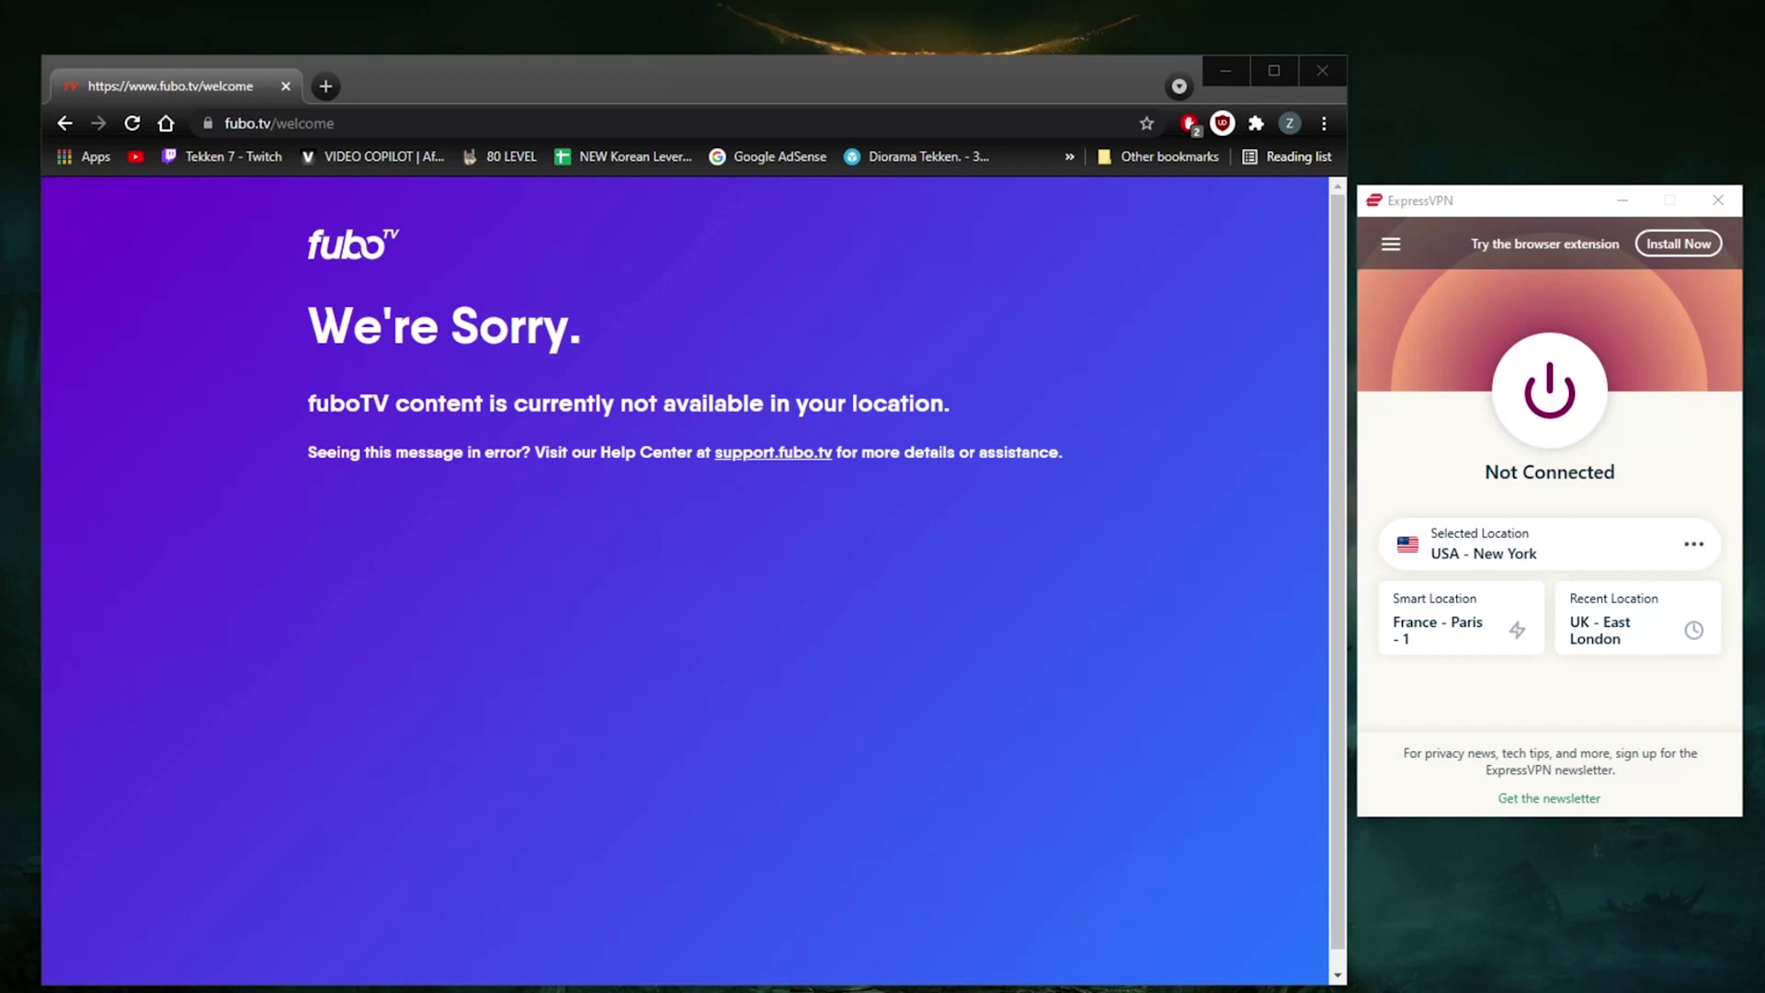
{"action": "left_click", "coordinate": [1436, 222]}
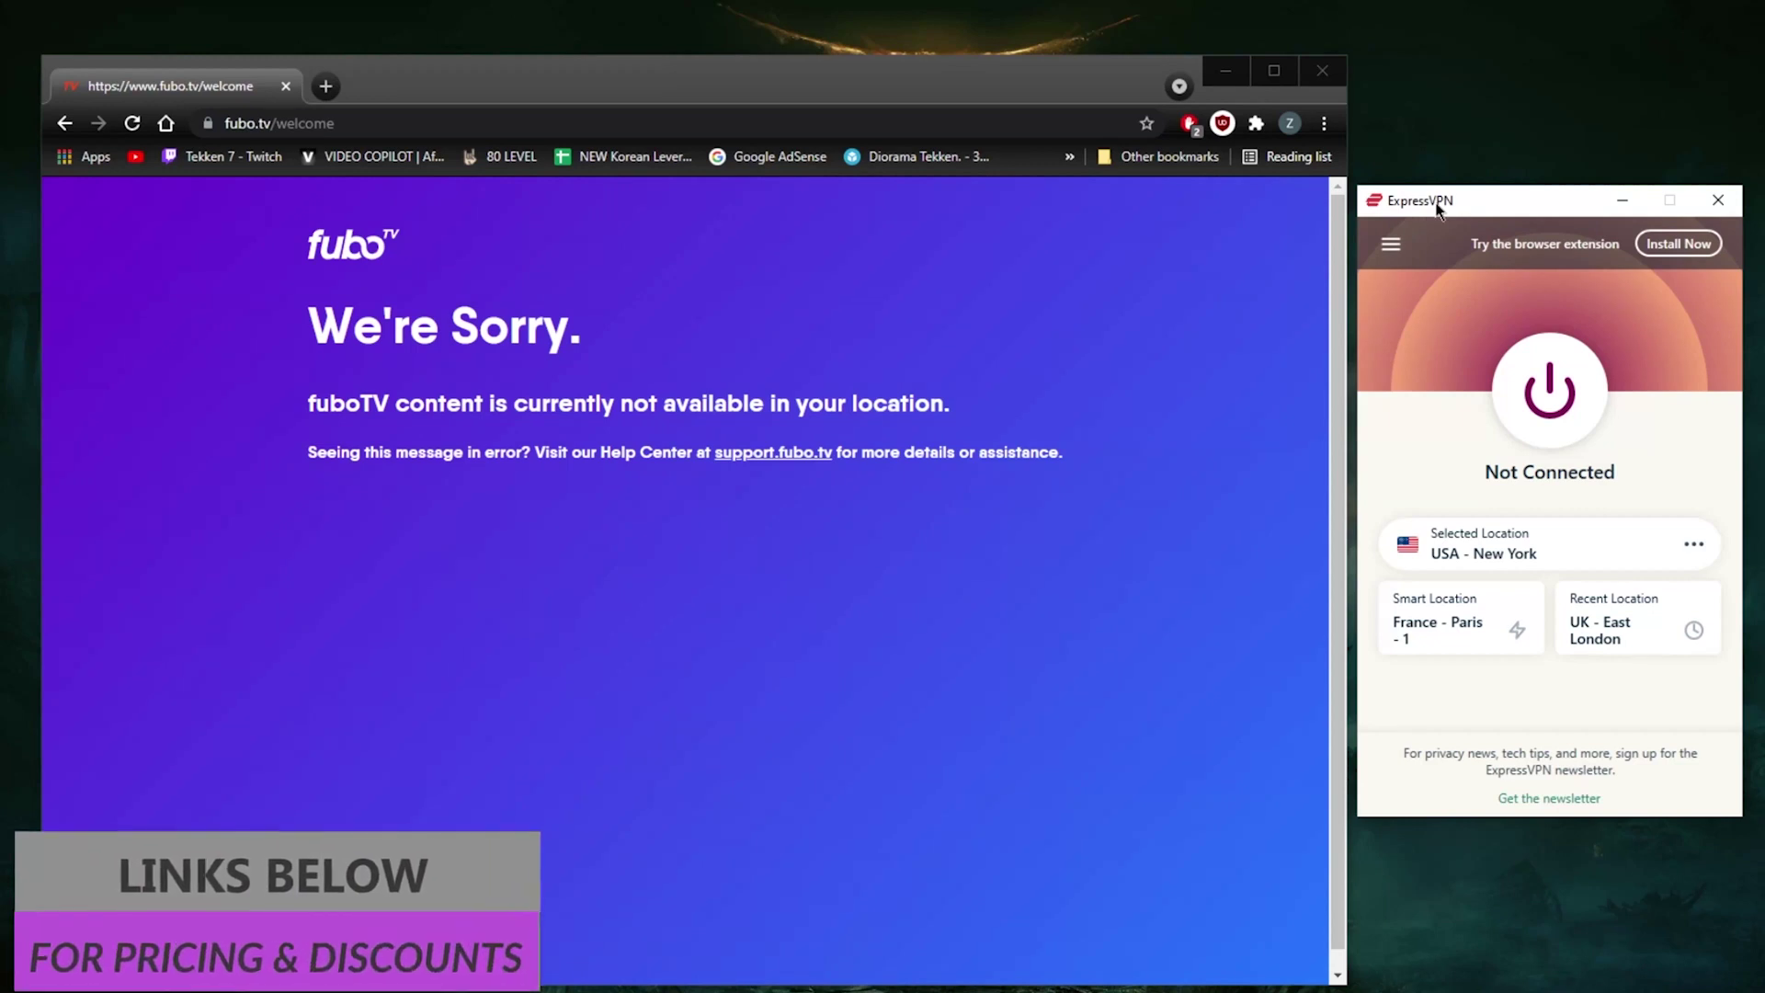
{"action": "left_click_drag", "start_coordinate": [1439, 207], "coordinate": [1434, 208]}
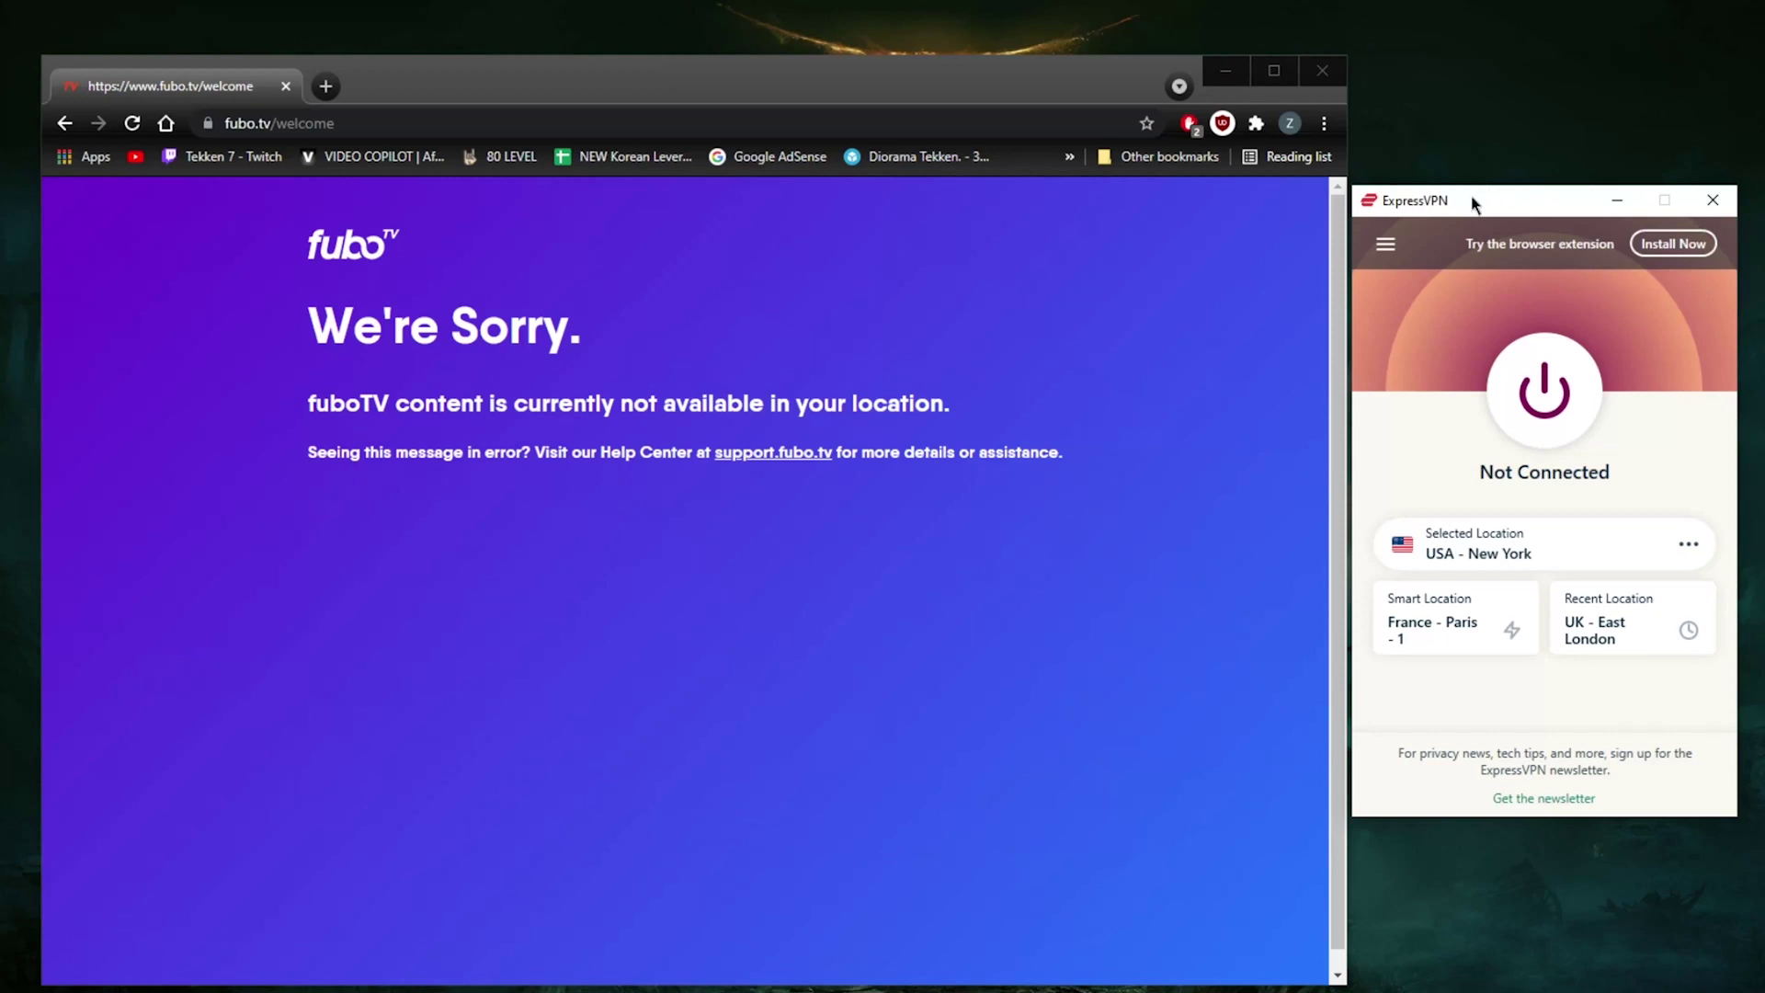
{"action": "left_click", "coordinate": [1031, 474]}
{"action": "left_click", "coordinate": [1425, 203]}
{"action": "left_click", "coordinate": [1236, 483]}
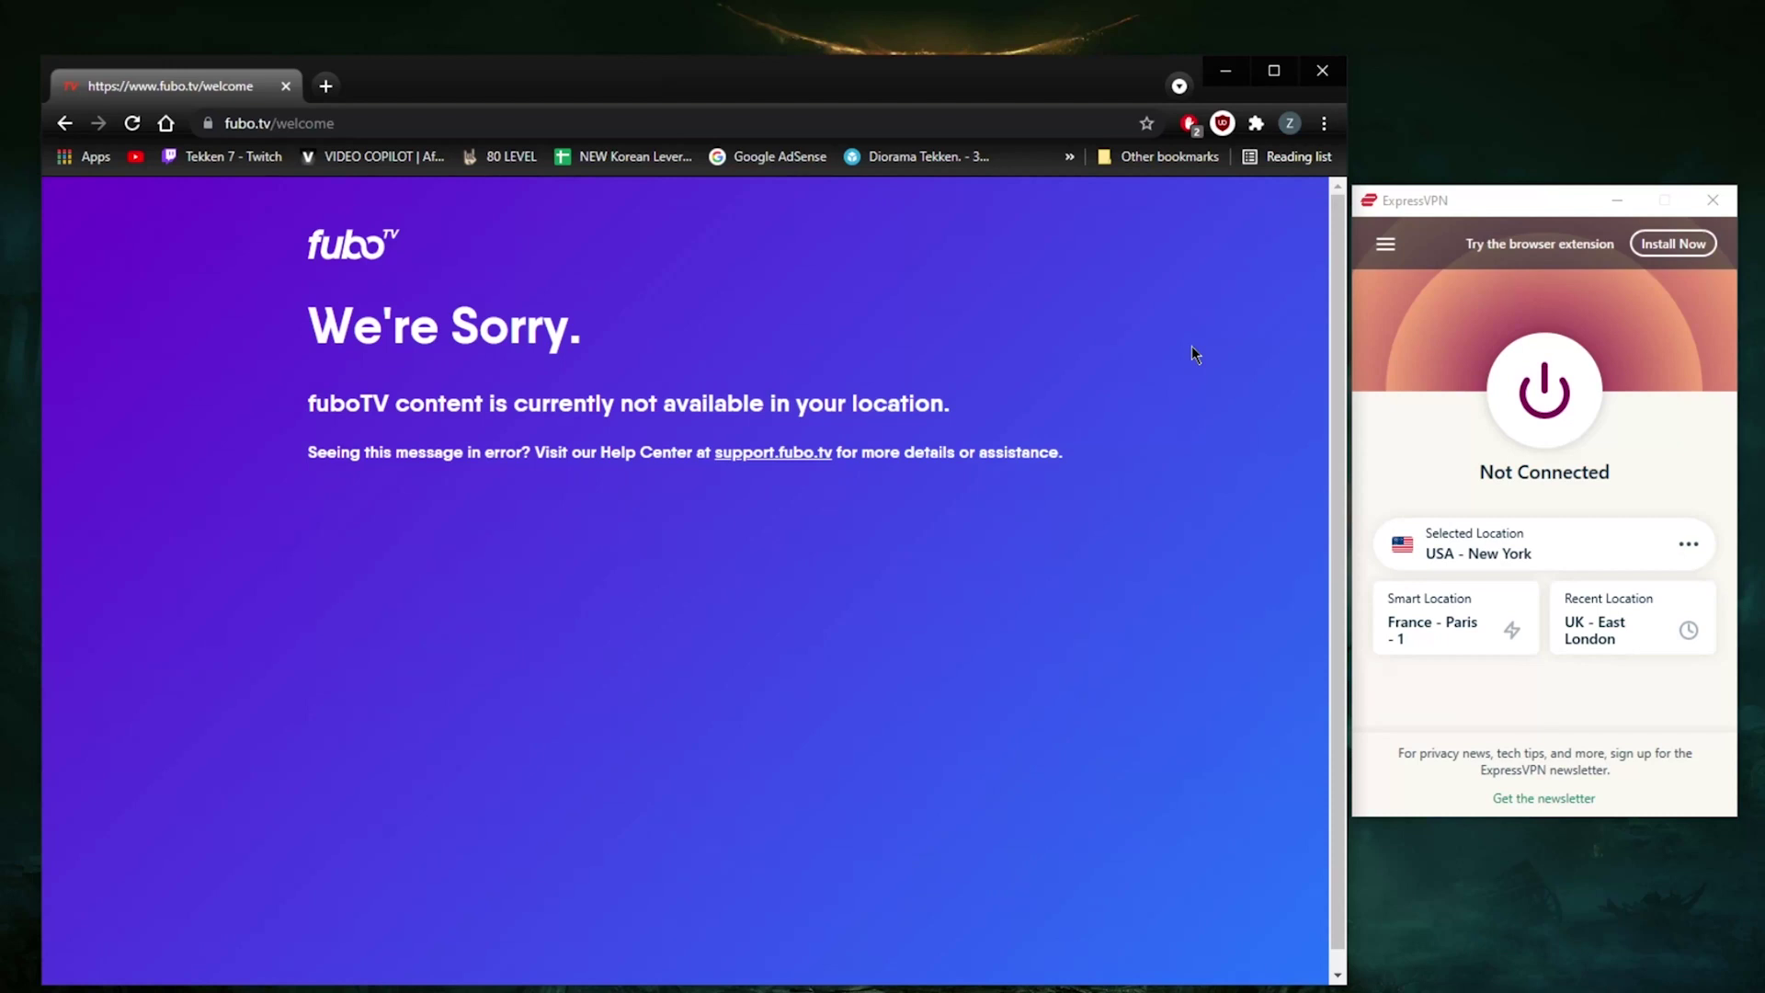
{"action": "left_click", "coordinate": [1420, 207]}
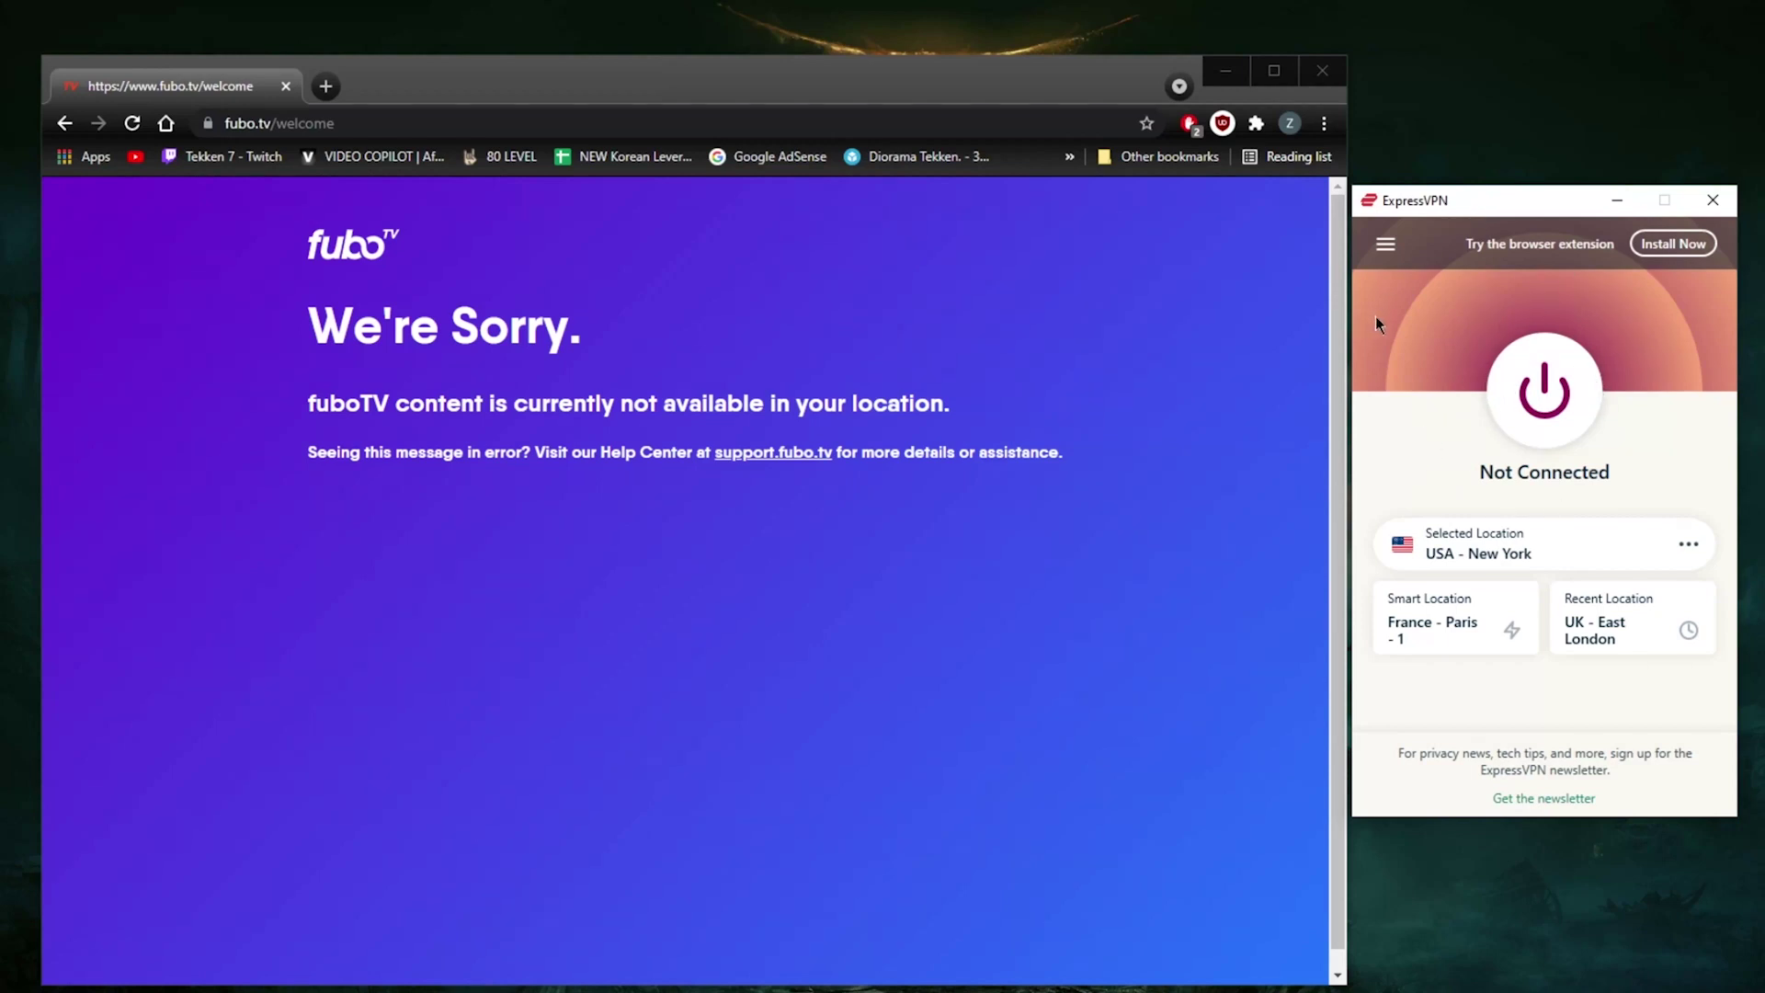
- Review the VPN protocol options and keep Lightway - UDP selected
{"action": "left_click", "coordinate": [1381, 249]}
{"action": "left_click", "coordinate": [1462, 340]}
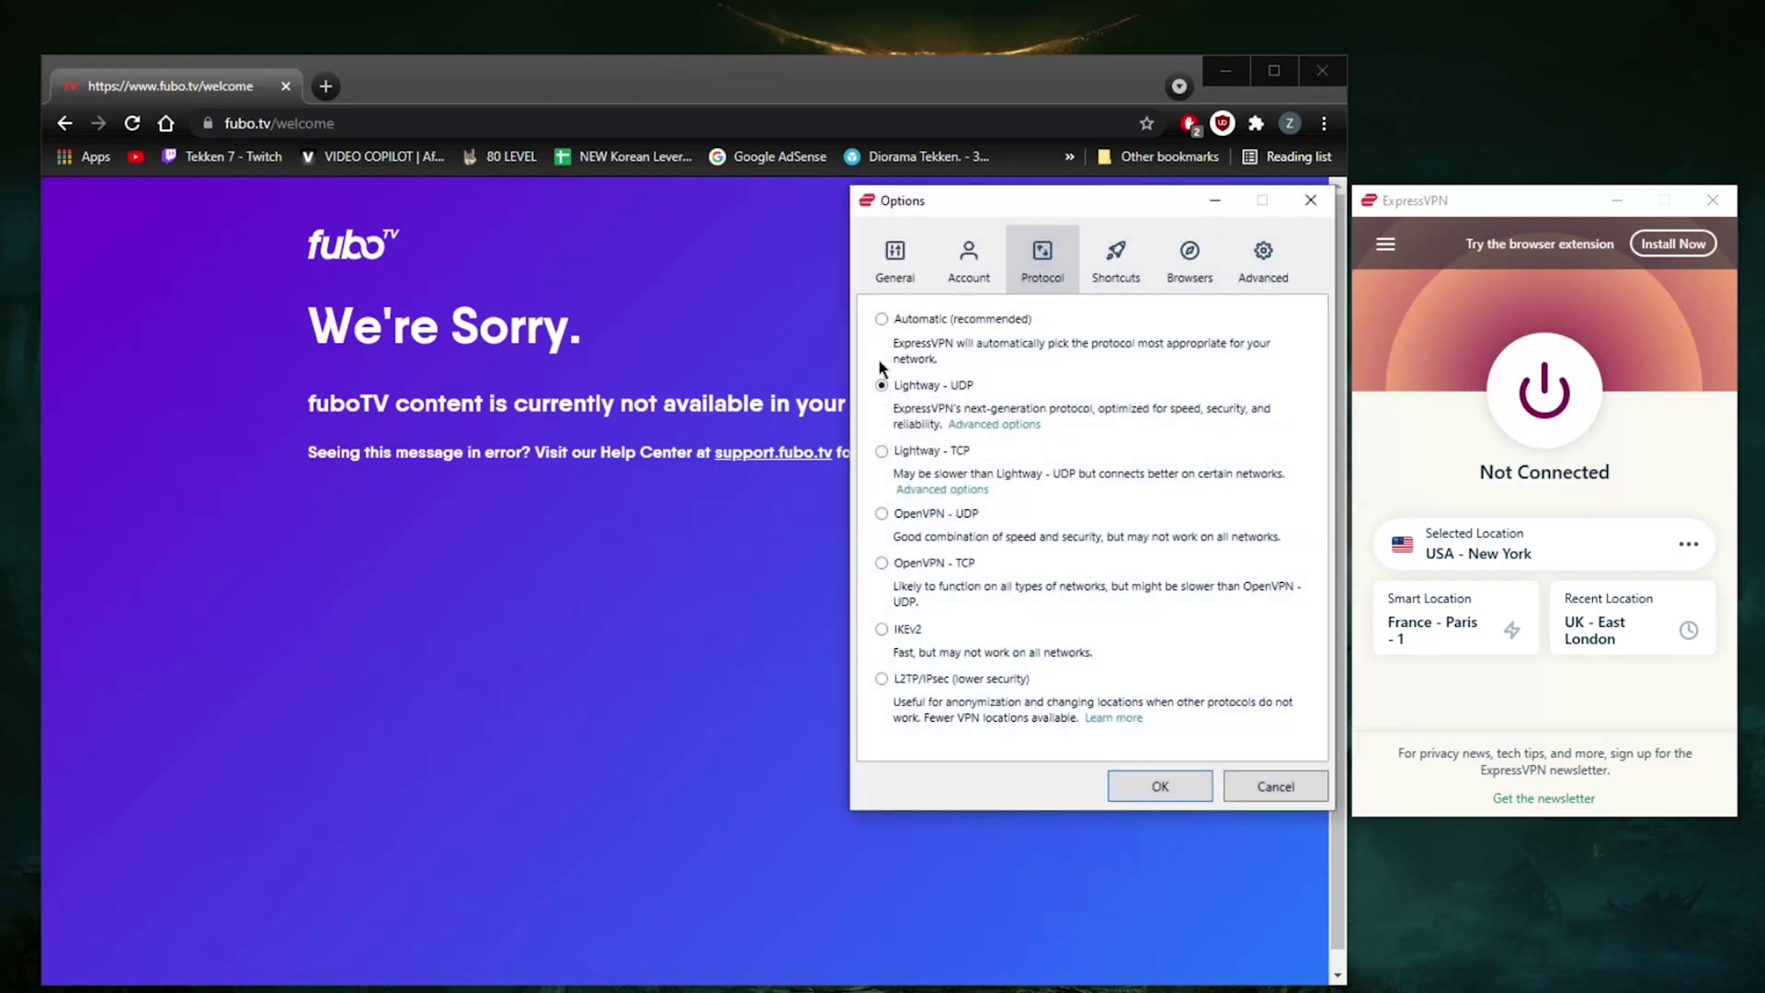
{"action": "left_click", "coordinate": [880, 320]}
{"action": "left_click", "coordinate": [882, 387]}
{"action": "left_click", "coordinate": [1160, 786]}
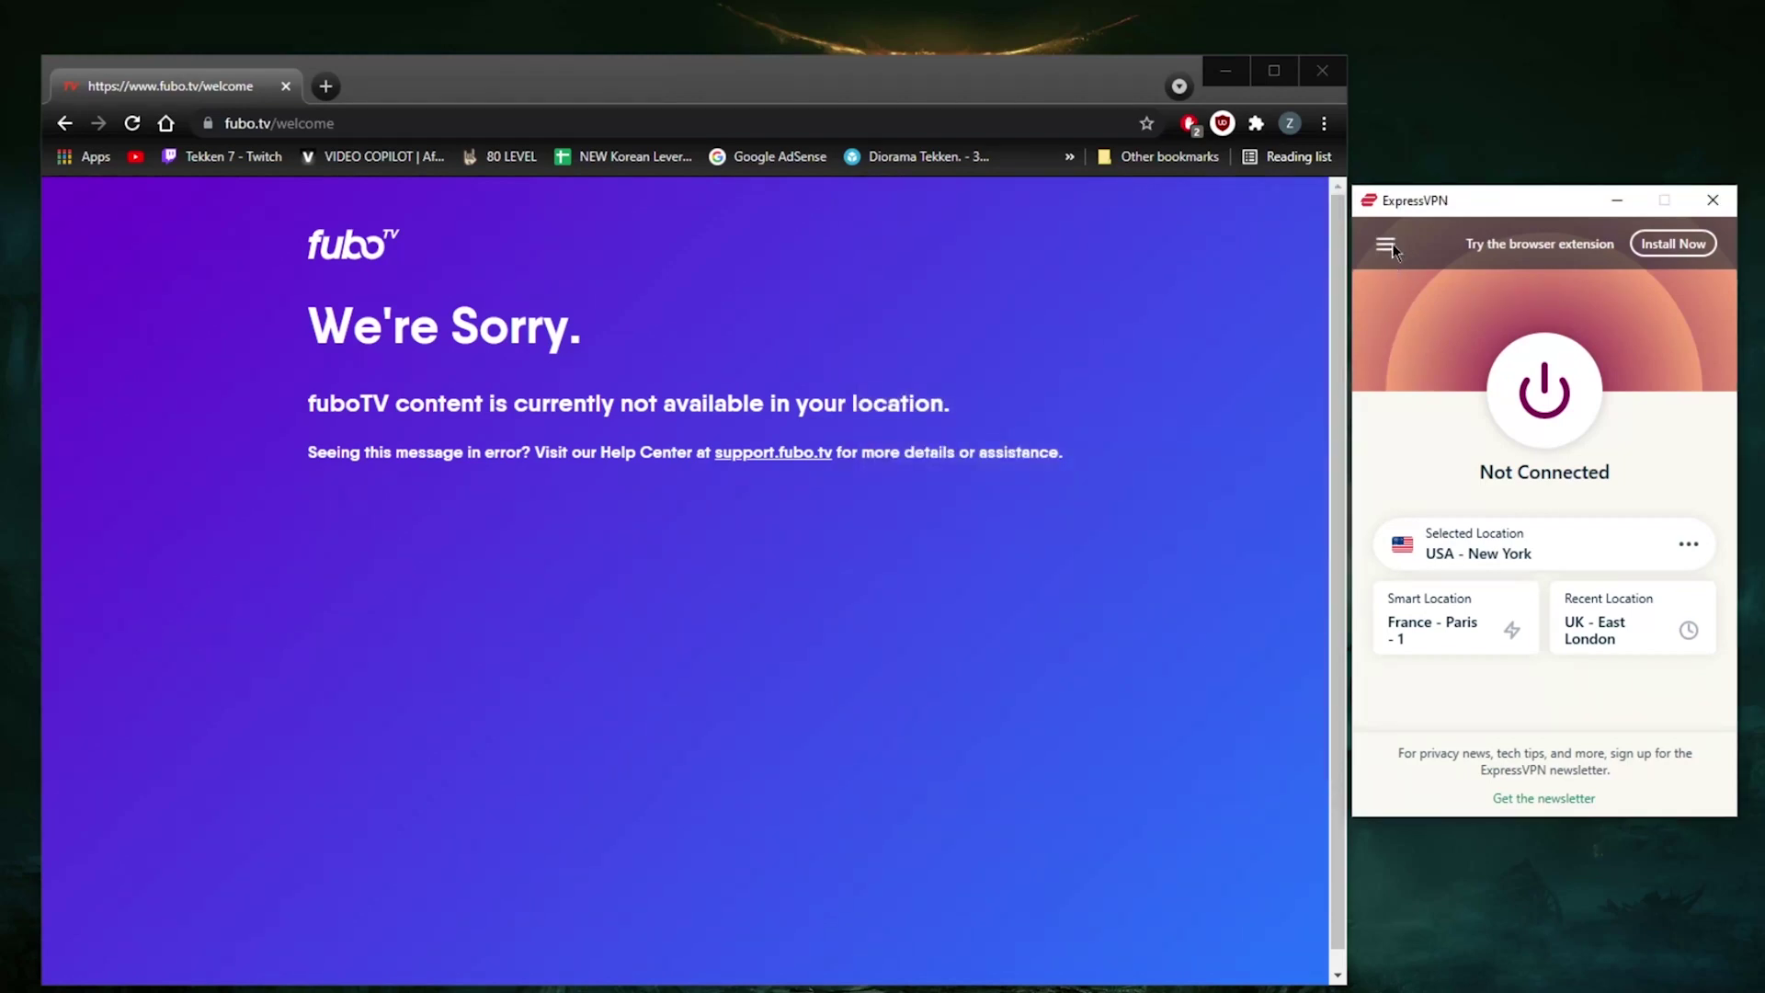
- Browse the United States servers in VPN Locations and return to the main window
{"action": "left_click", "coordinate": [1387, 246]}
{"action": "left_click", "coordinate": [1442, 300]}
{"action": "left_click", "coordinate": [1311, 205]}
{"action": "left_click", "coordinate": [1384, 248]}
{"action": "left_click", "coordinate": [1449, 283]}
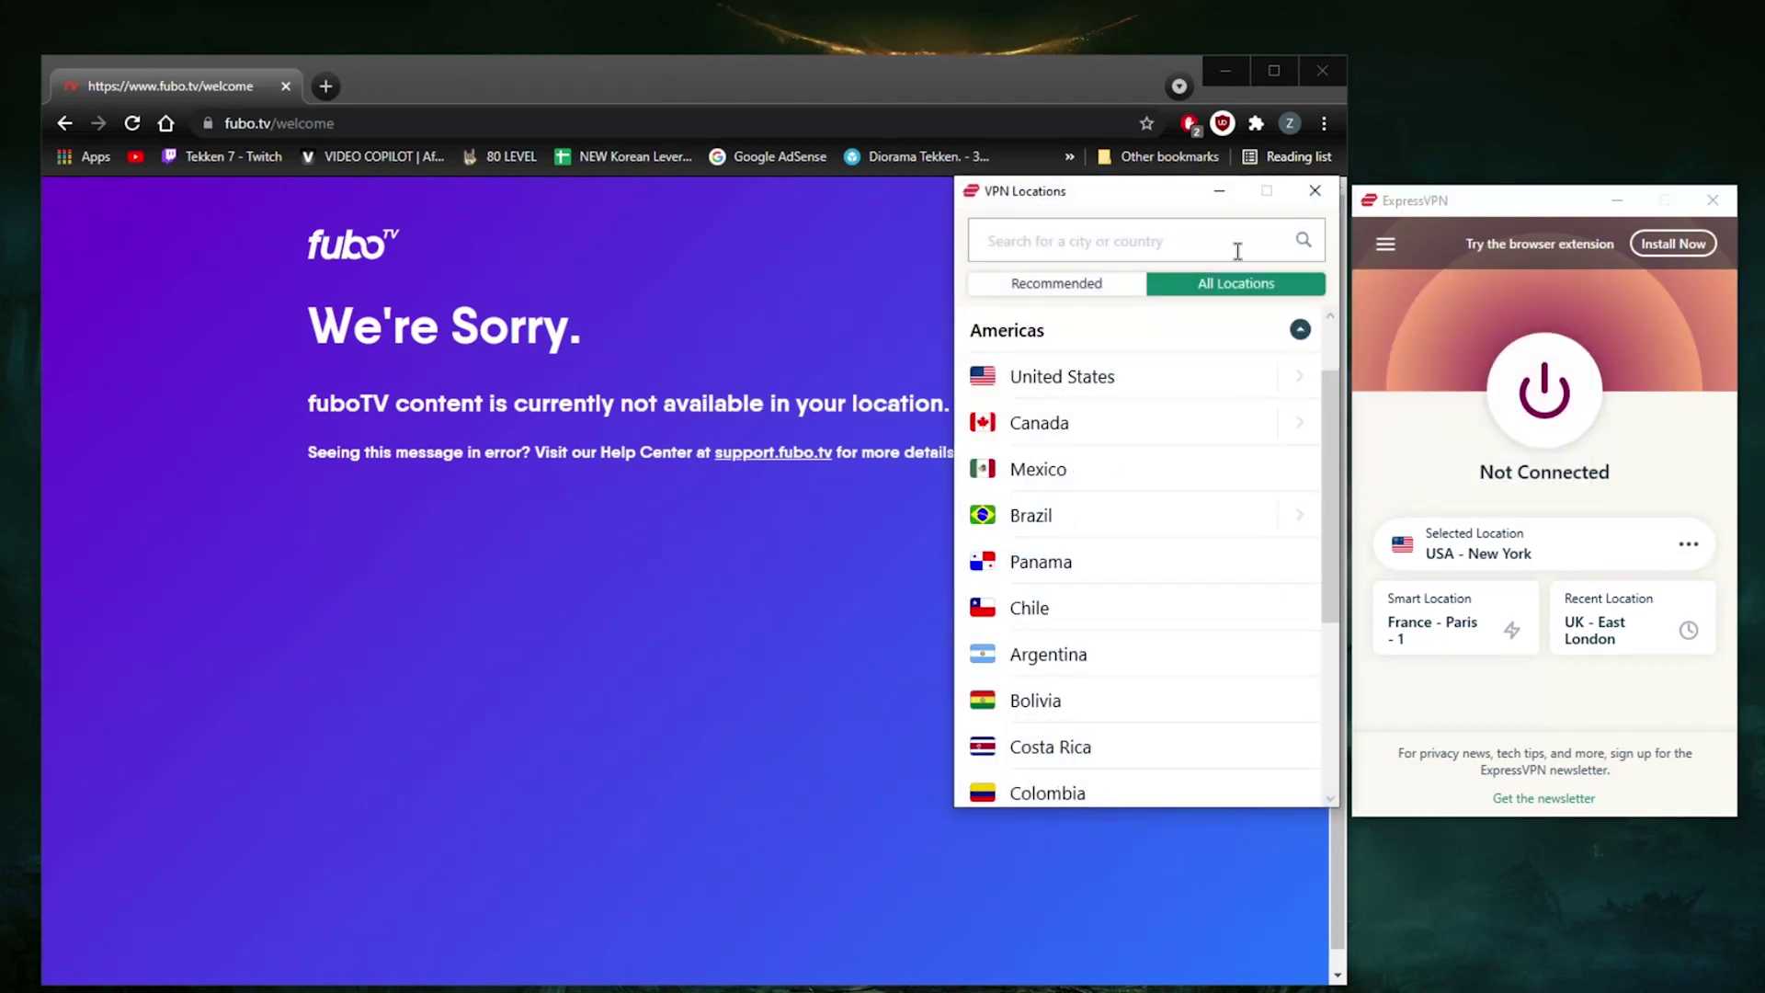
{"action": "left_click", "coordinate": [1295, 375]}
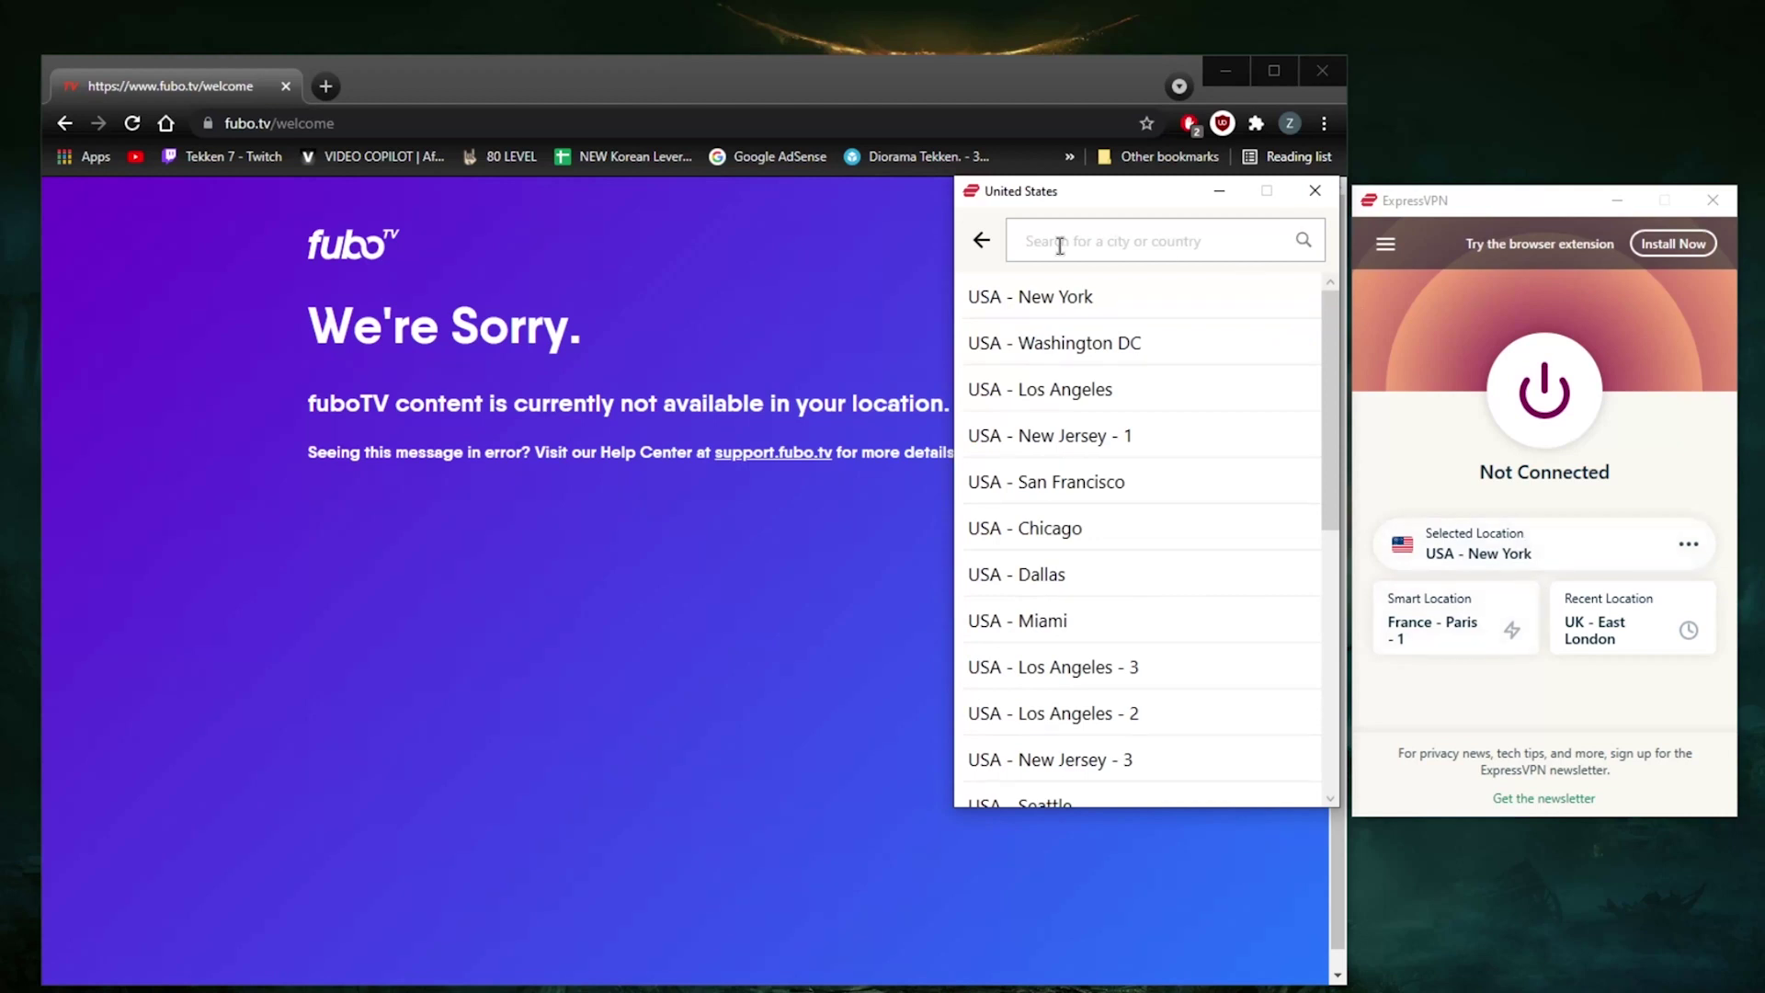
{"action": "left_click", "coordinate": [982, 240]}
{"action": "left_click", "coordinate": [1299, 330]}
{"action": "left_click", "coordinate": [1315, 191]}
- Connect to the USA - New York server and reload the fubo page through the VPN
{"action": "left_click", "coordinate": [1538, 410]}
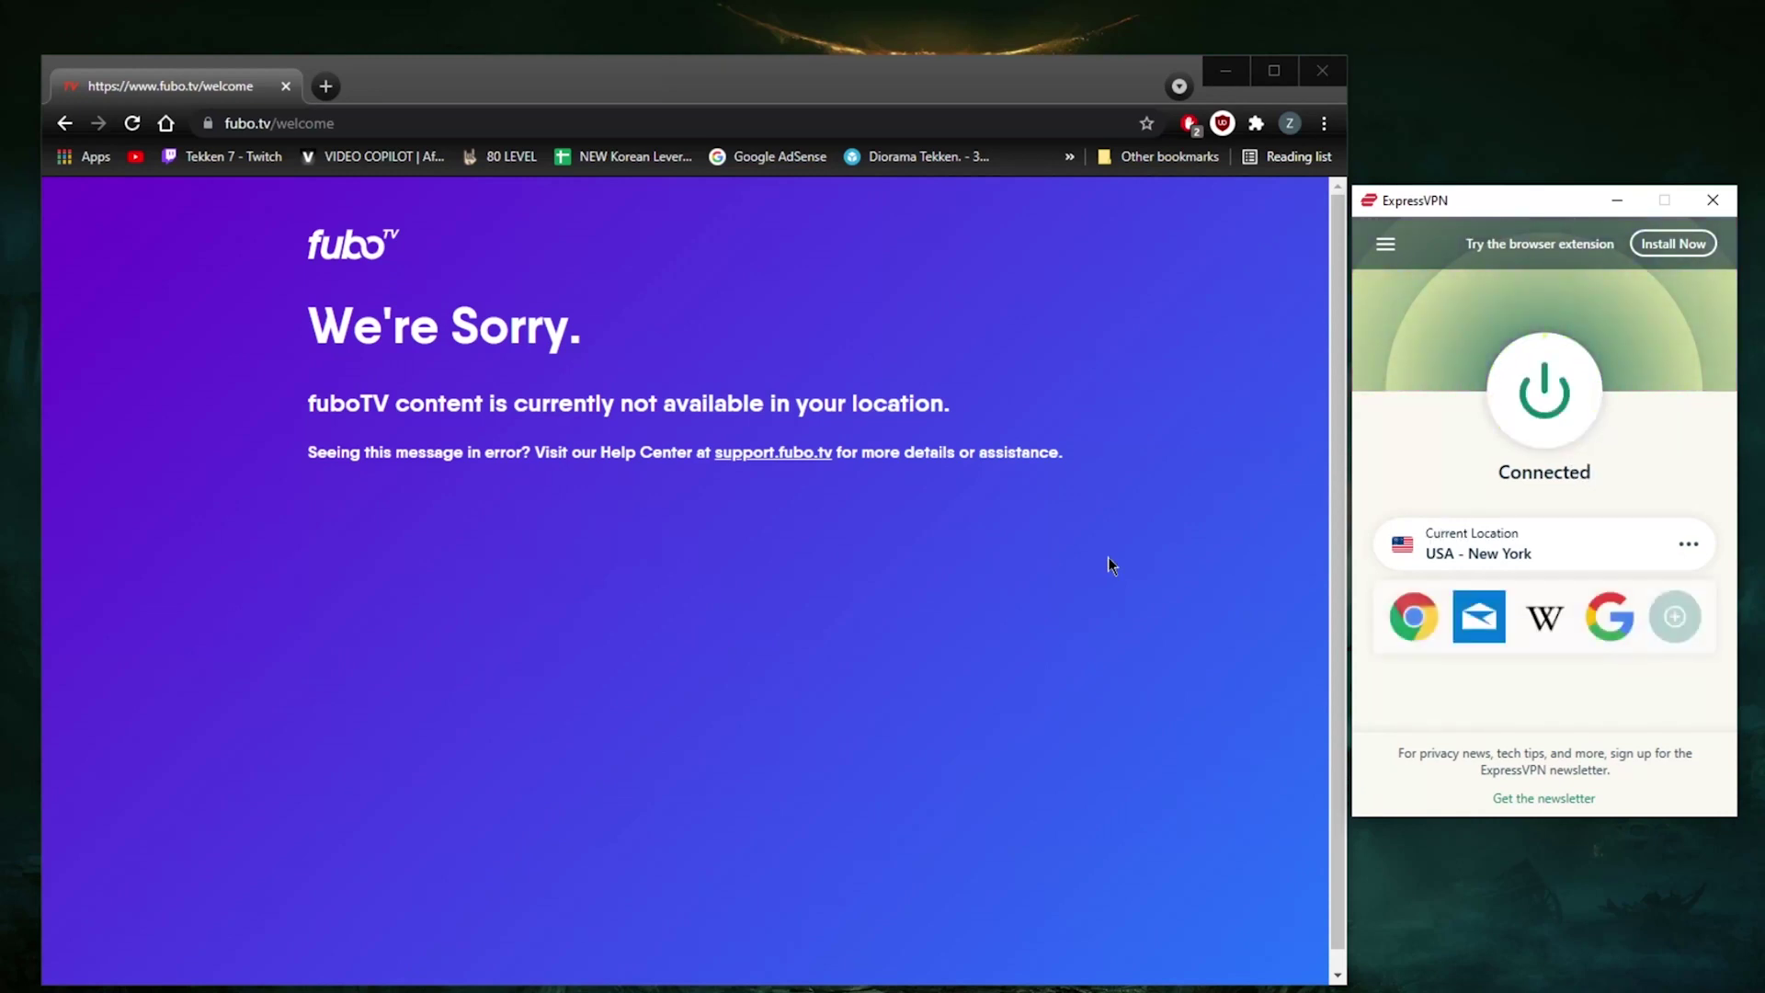
{"action": "left_click", "coordinate": [735, 587]}
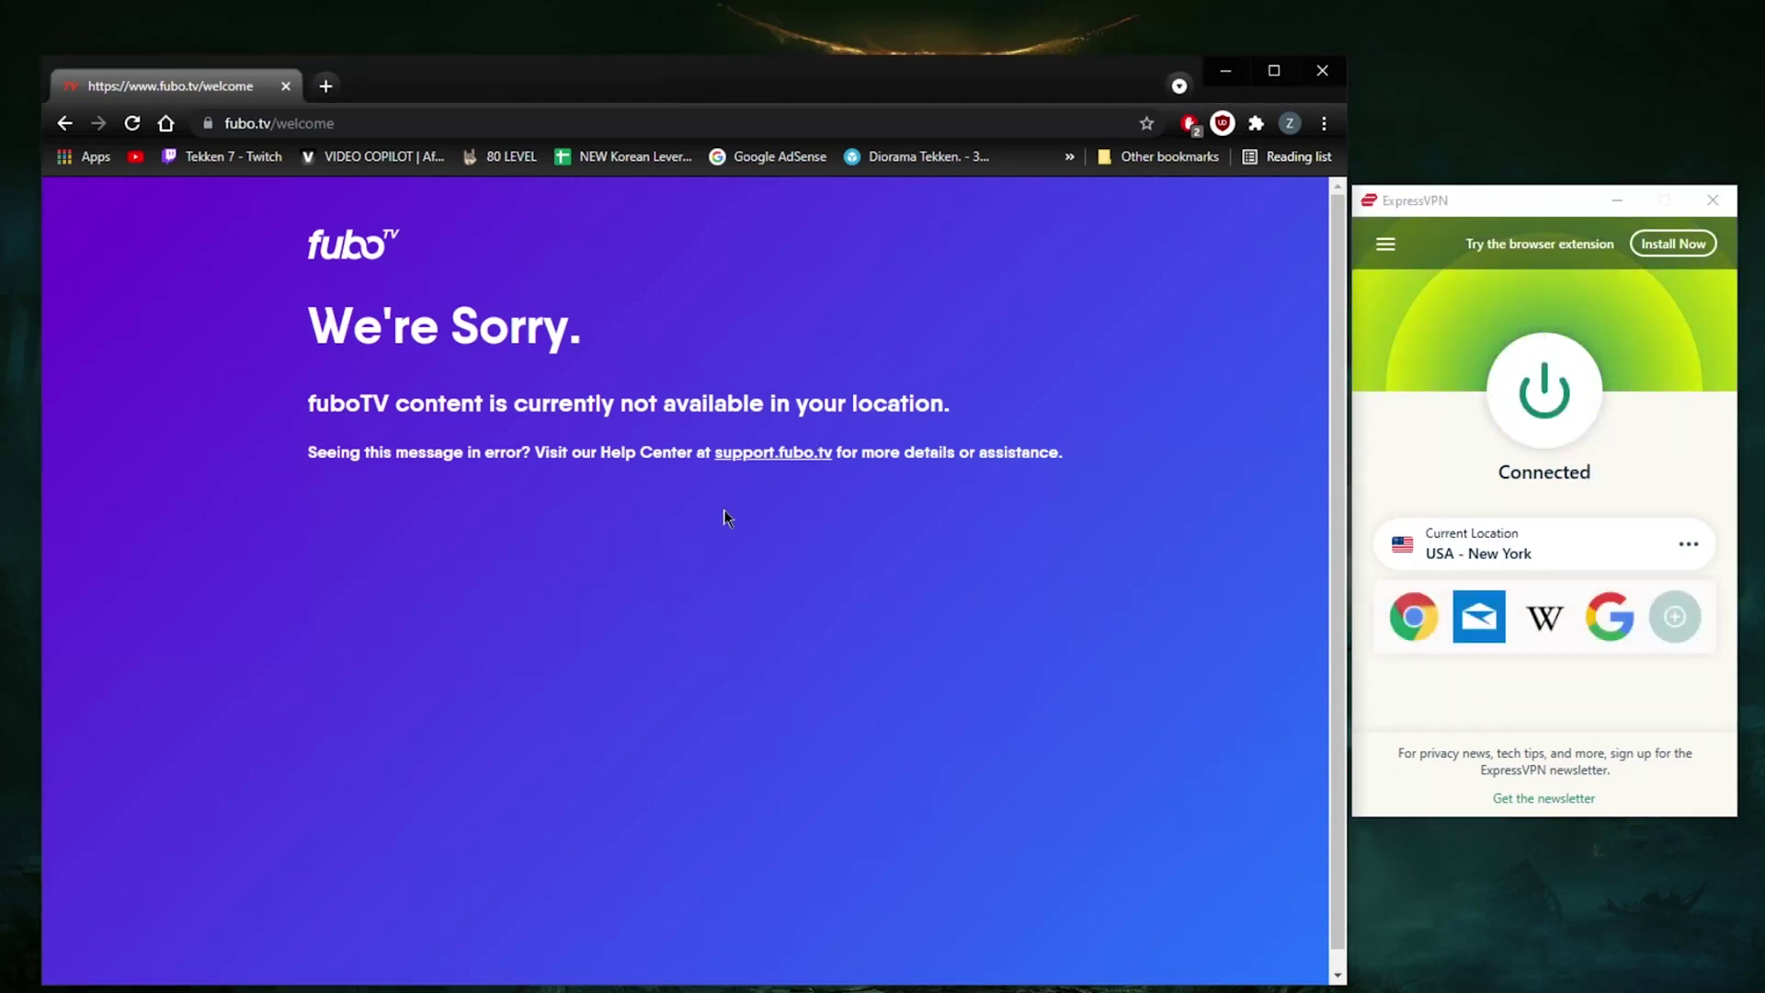
{"action": "left_click", "coordinate": [133, 123]}
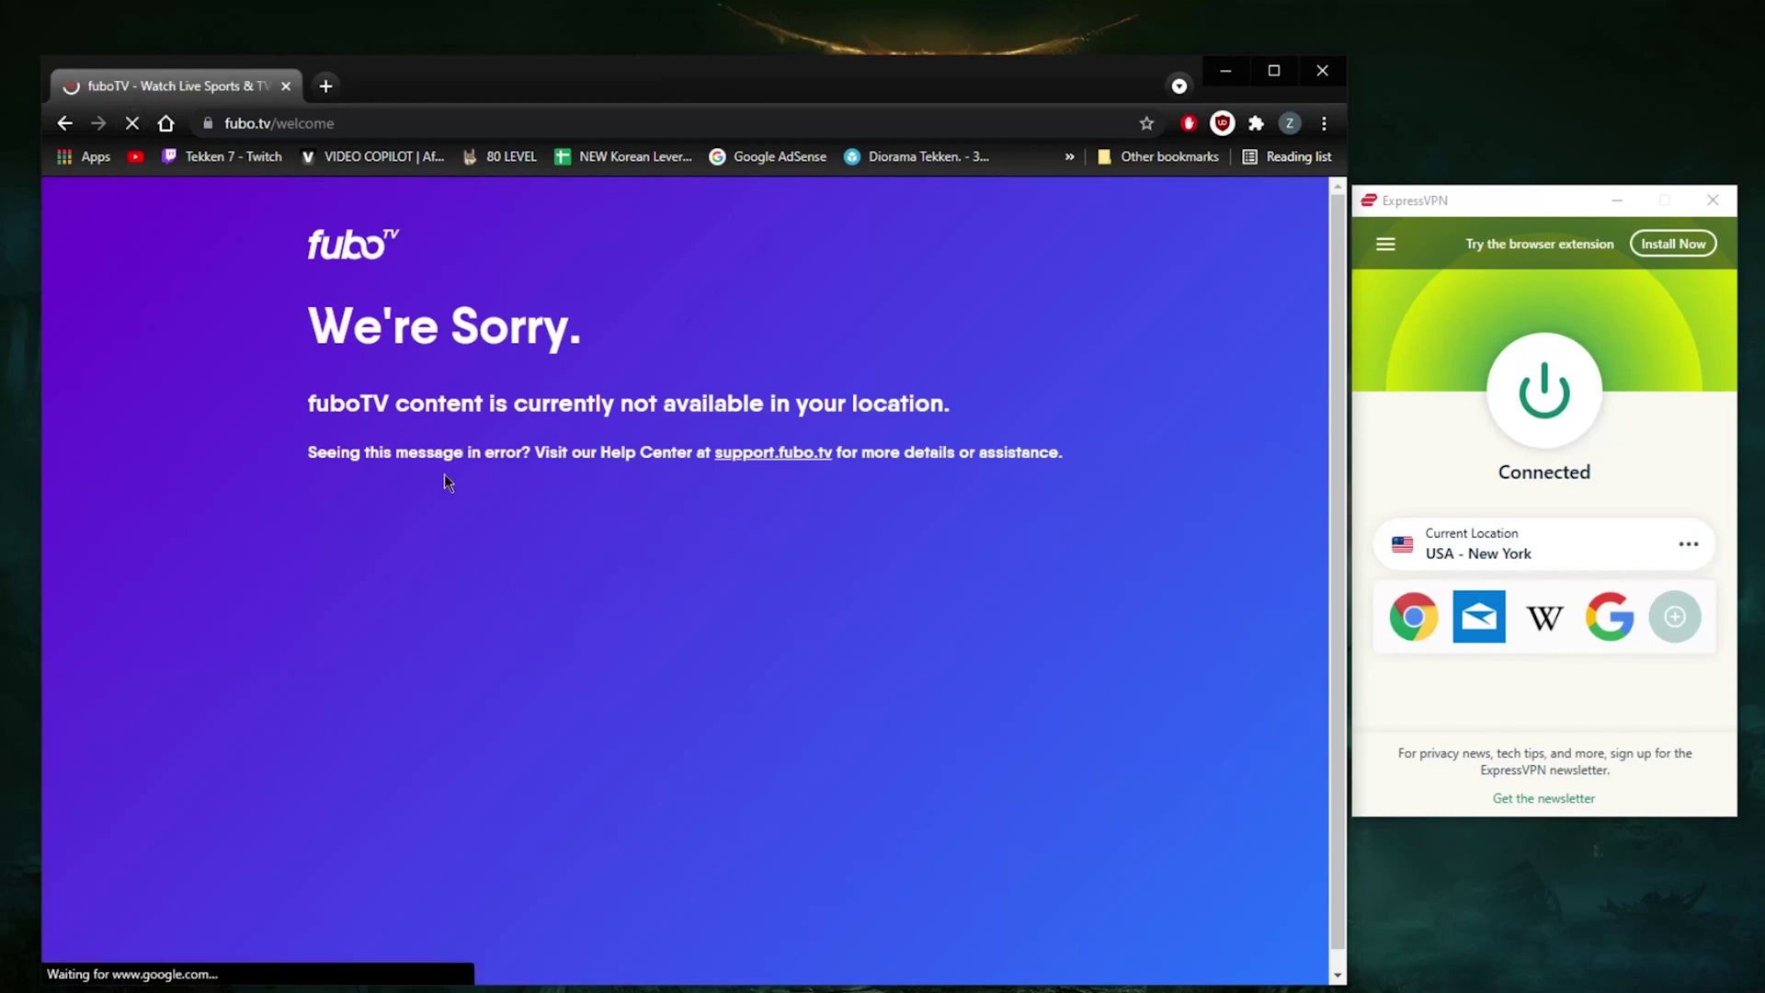
{"action": "scroll", "coordinate": [690, 455], "scroll_direction": "down", "scroll_amount": 8}
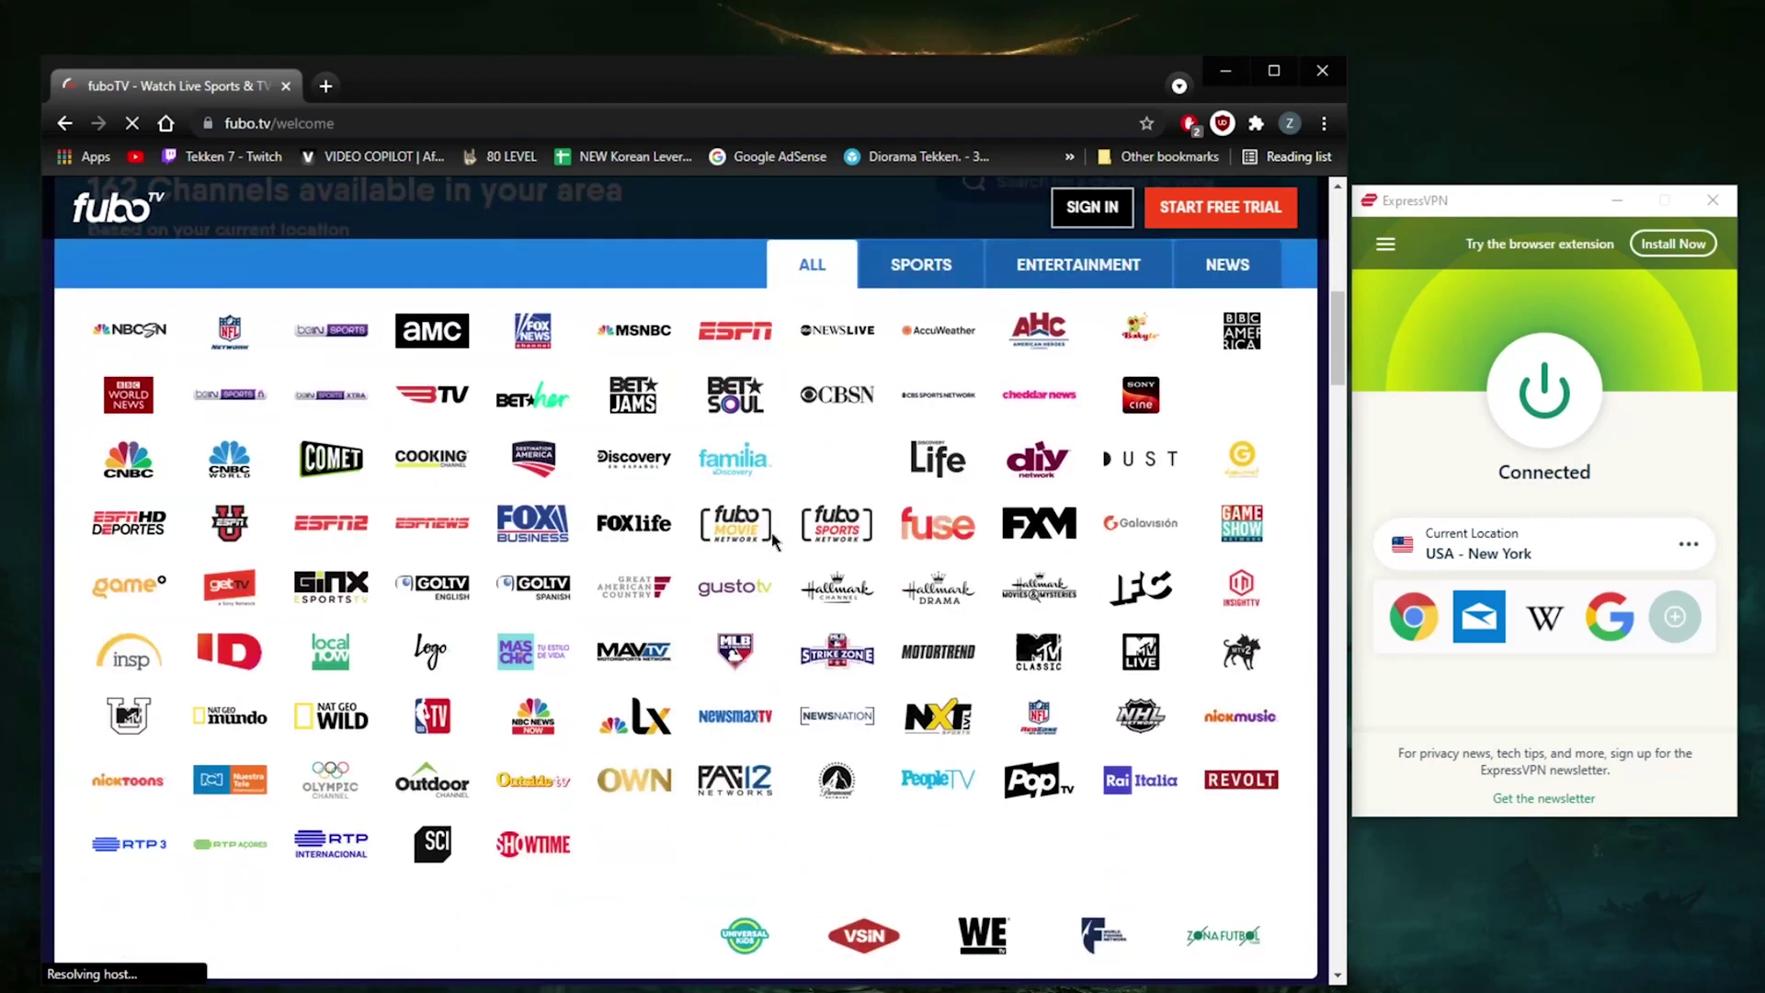